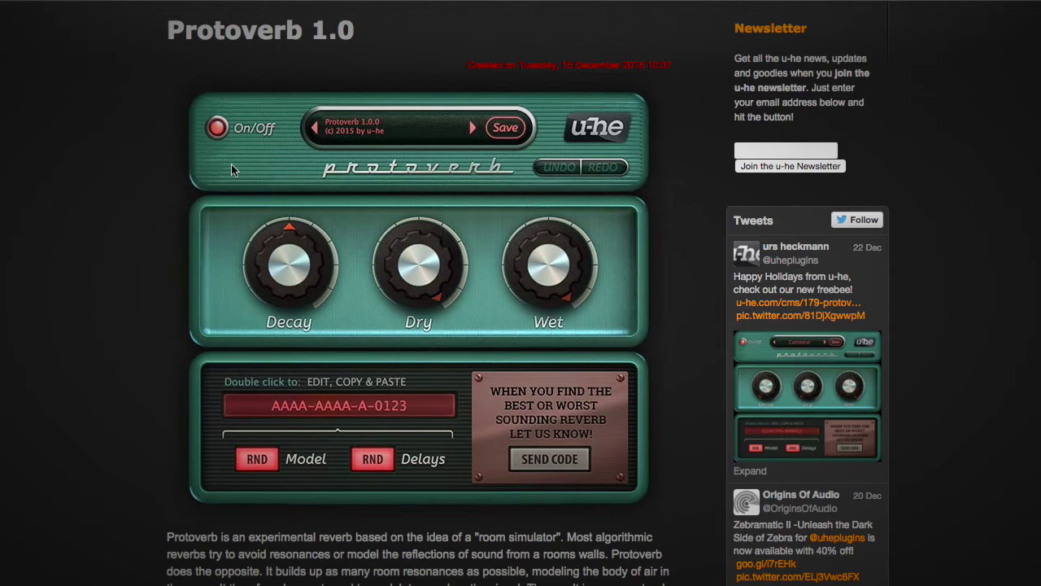
scroll(248, 166, "up", 5)
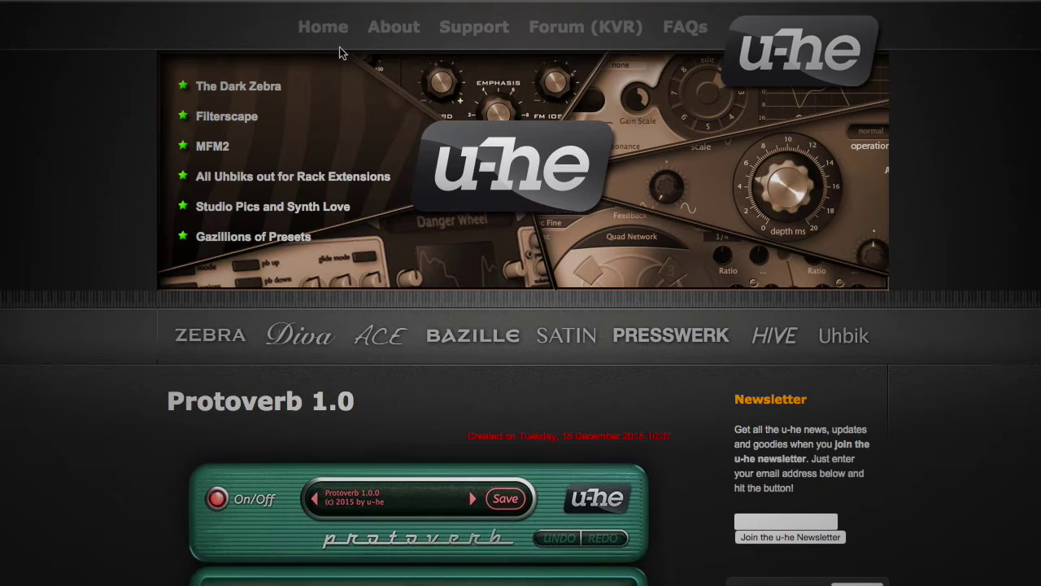
left_click(382, 36)
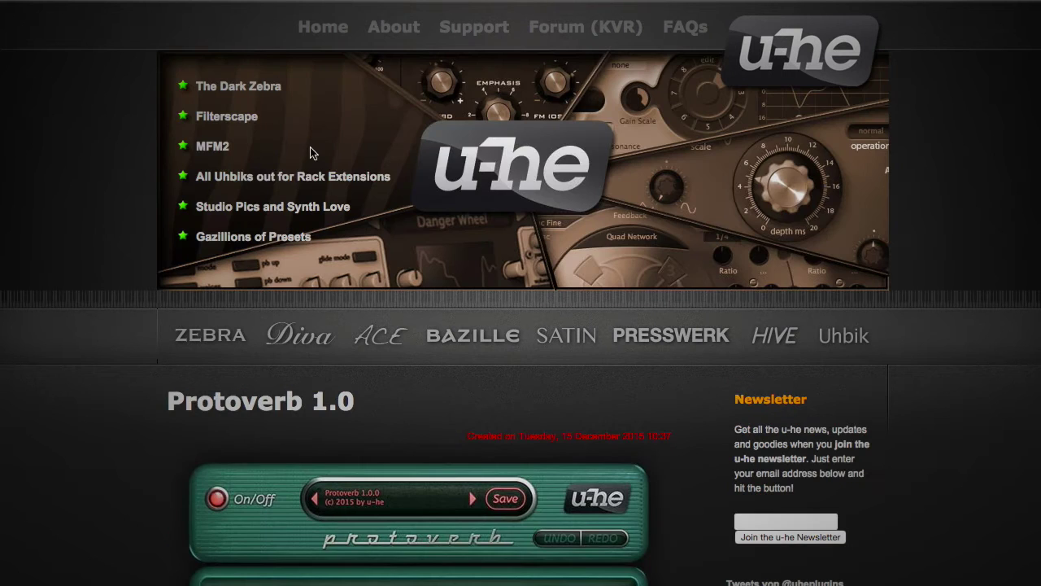
scroll(336, 170, "down", 5)
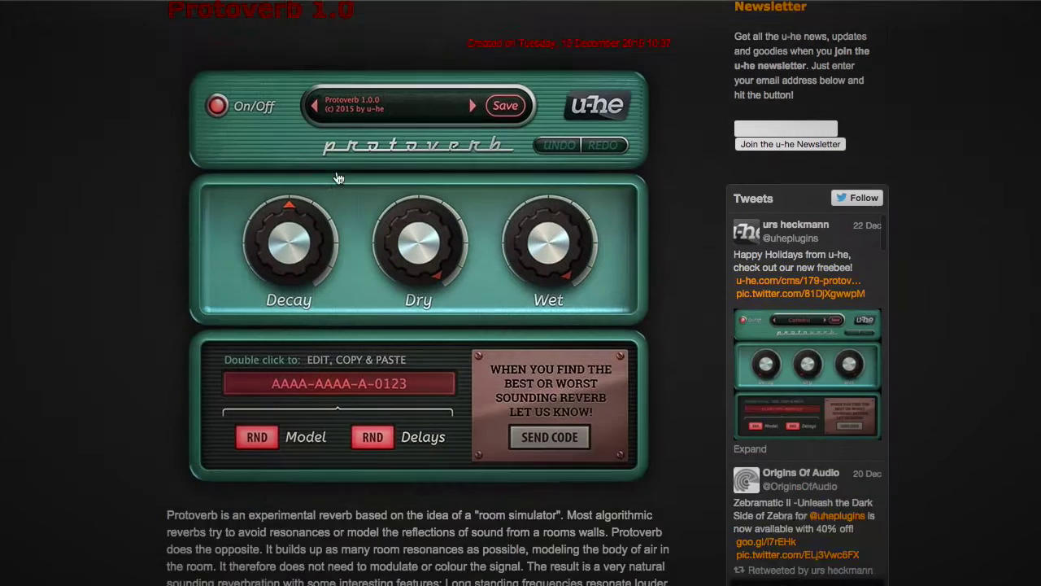
scroll(335, 170, "up", 1)
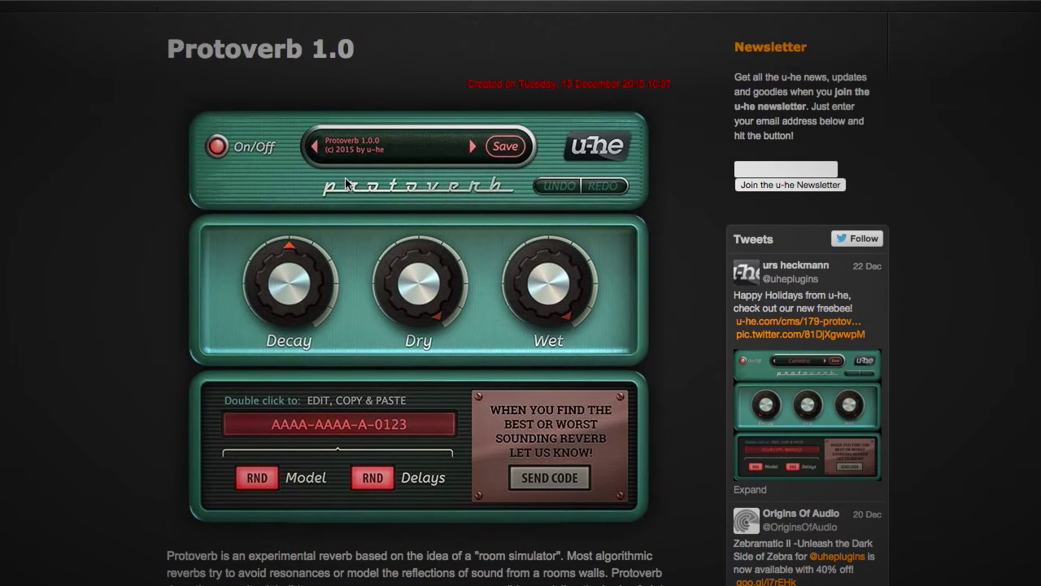
scroll(343, 184, "down", 1)
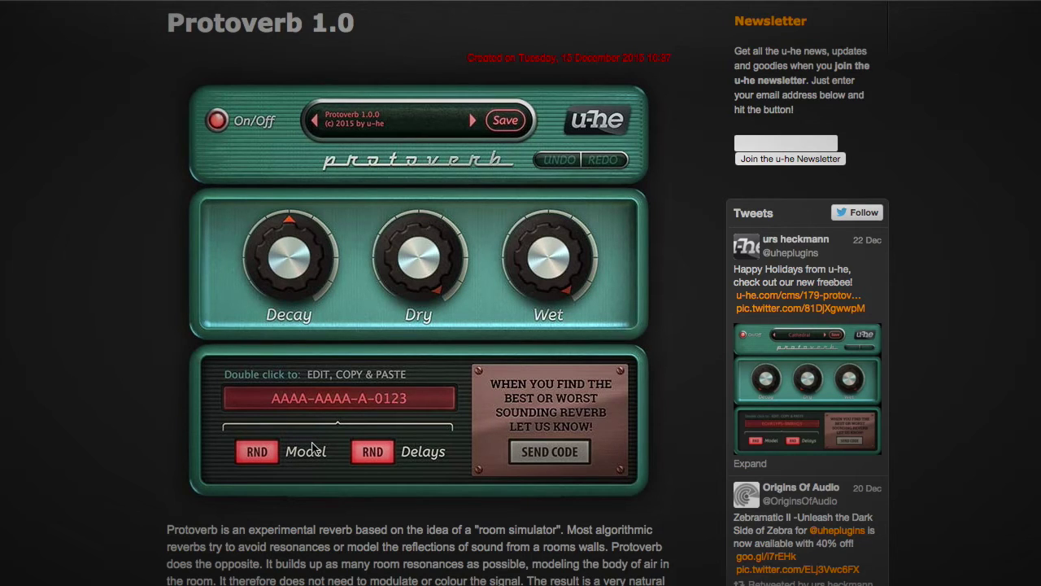
scroll(298, 450, "down", 5)
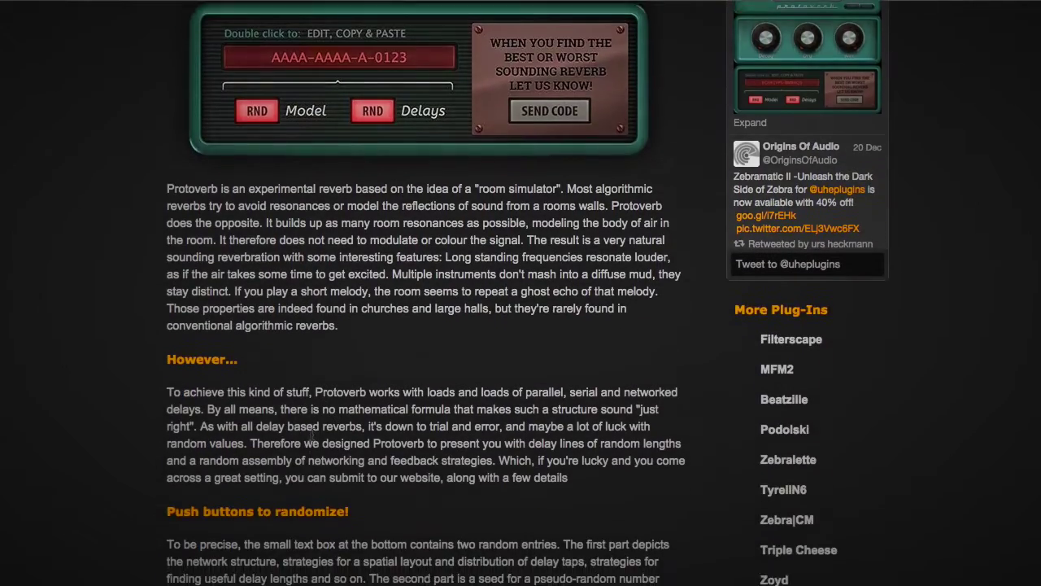
scroll(306, 431, "up", 5)
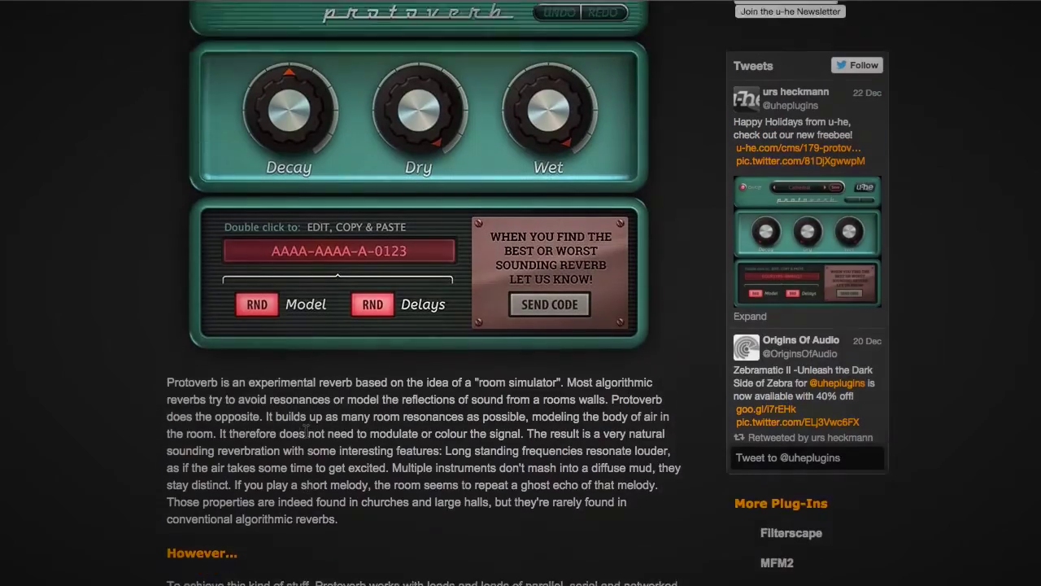
scroll(308, 430, "up", 3)
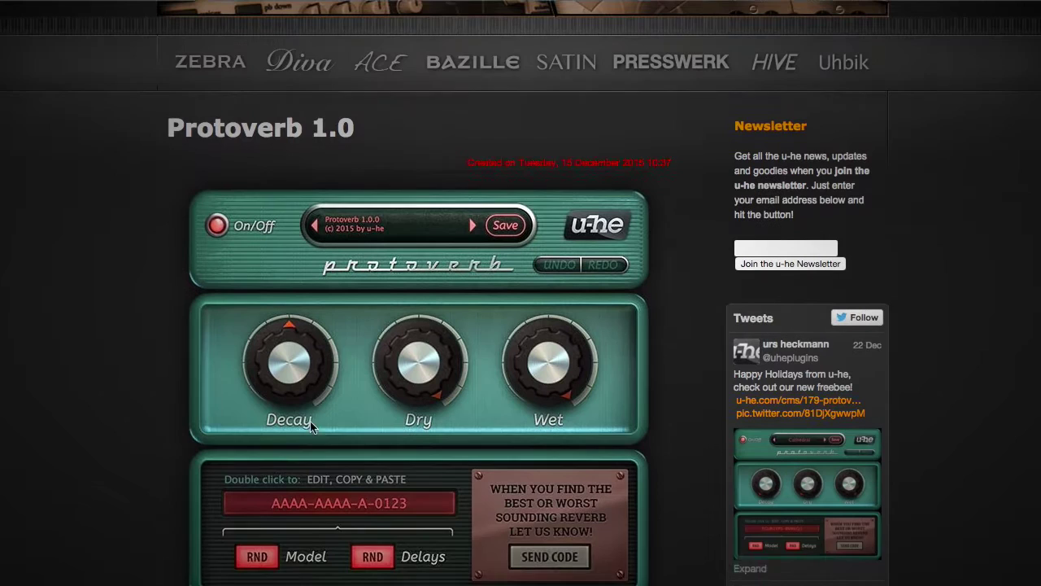
scroll(314, 428, "down", 2)
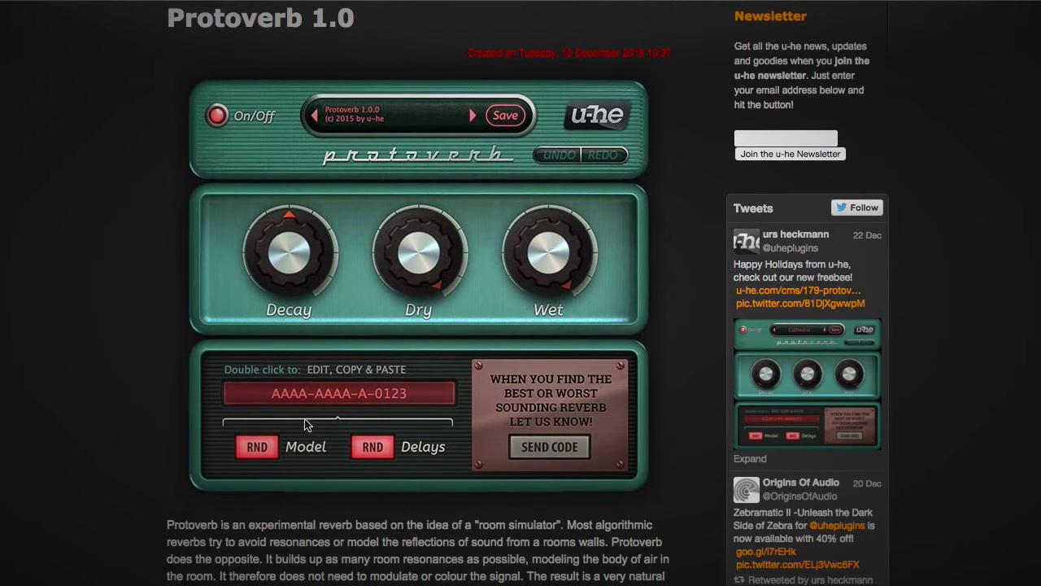
Step: Back in Digital Performer, load Protoverb's Boomy Drum Room preset and switch the reverb into bypass
key("super+Tab")
key("super+Tab")
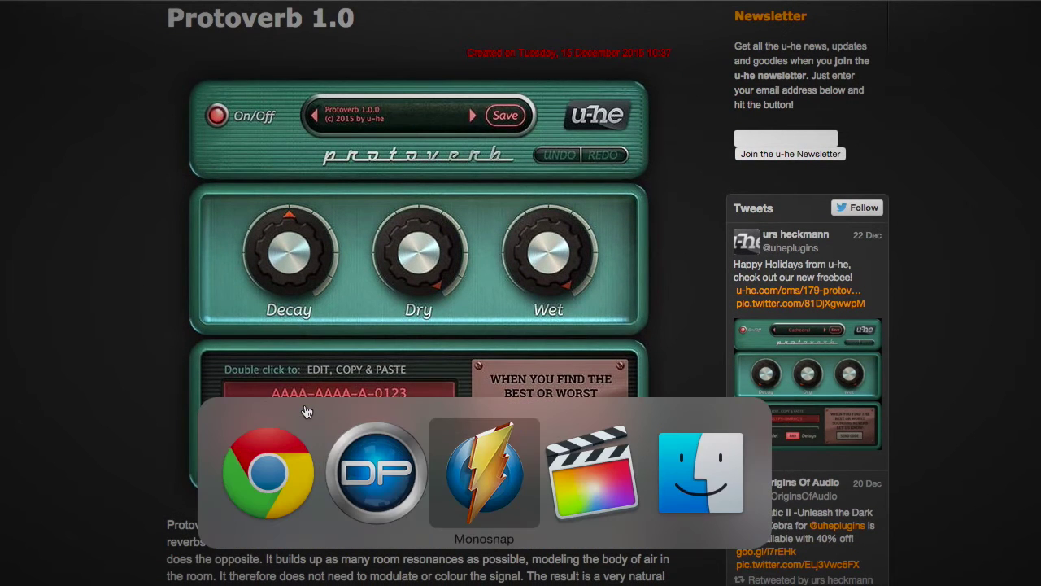
key("super+Tab")
key("super+Tab")
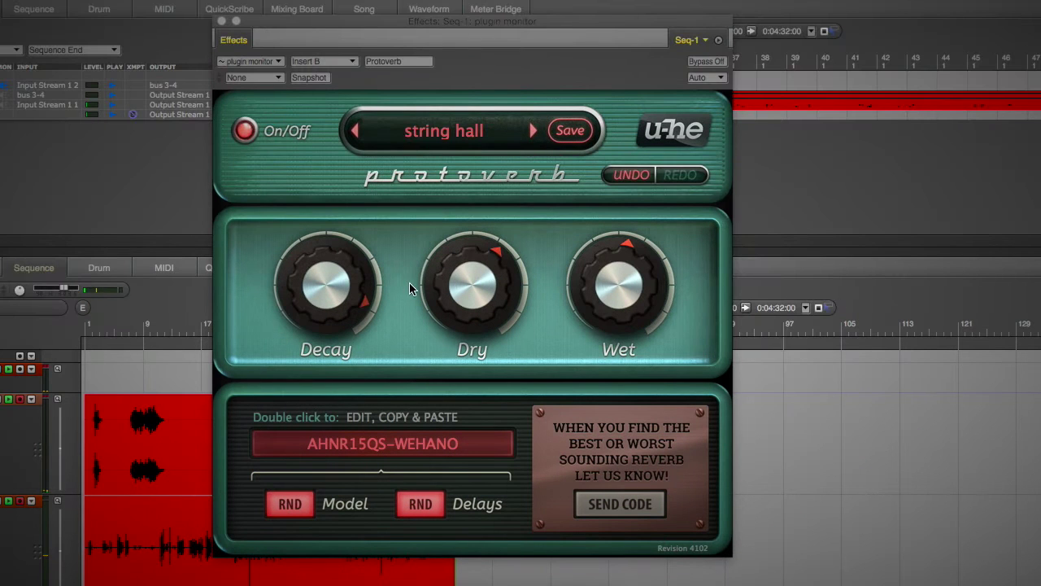
left_click_drag(446, 27, 452, 30)
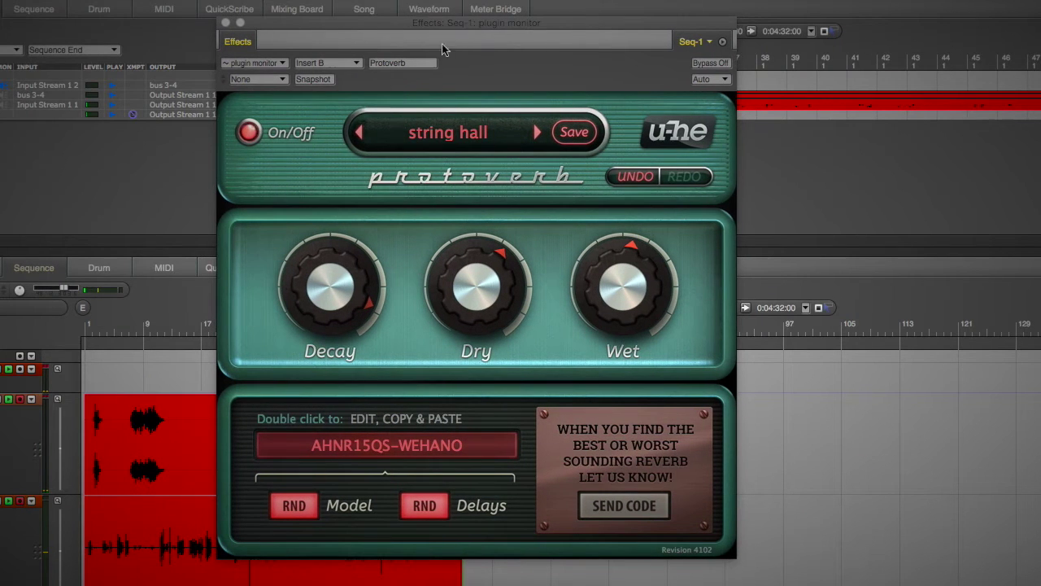
left_click(421, 136)
left_click(426, 140)
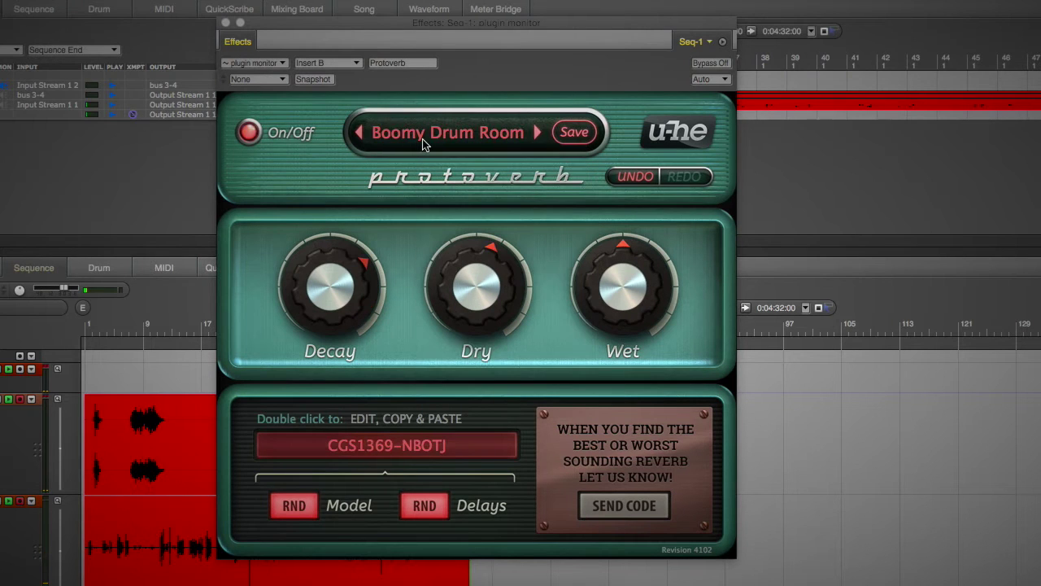
left_click(710, 63)
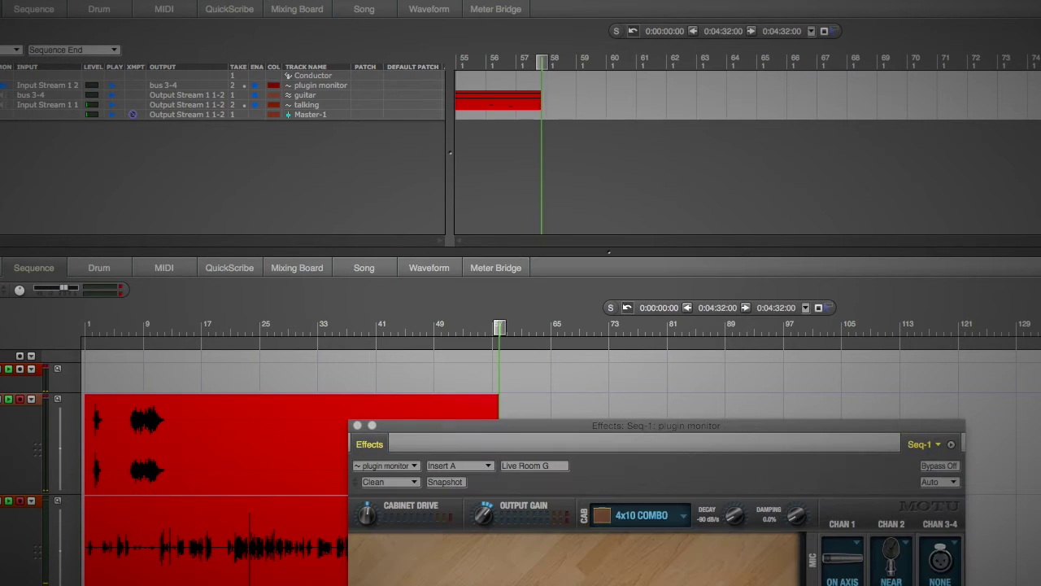
Step: Move the Live Room G window up and switch the Effects window to Insert B: Protoverb
left_click_drag(586, 428, 421, 30)
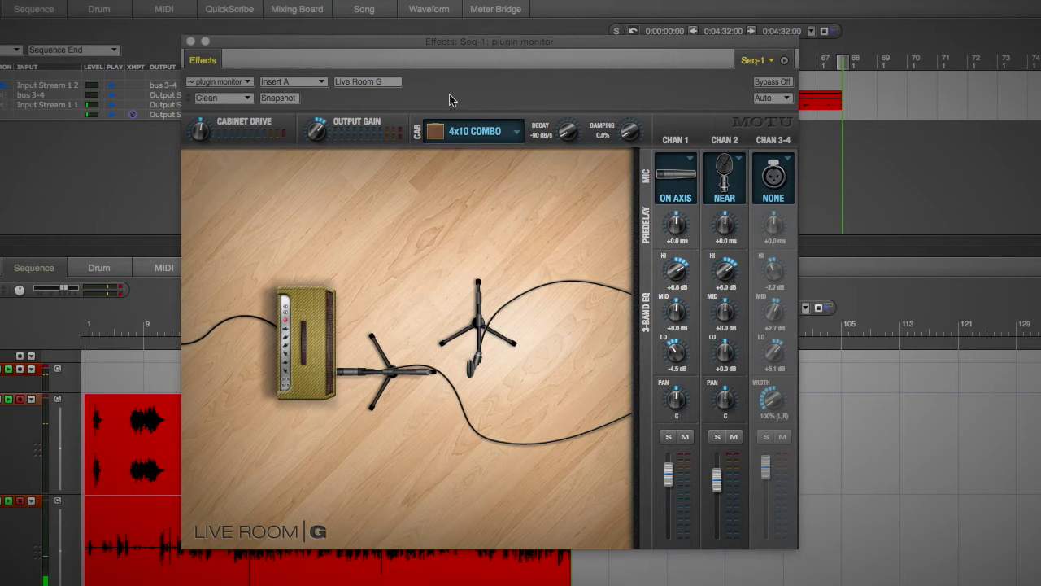
left_click(306, 83)
left_click(333, 96)
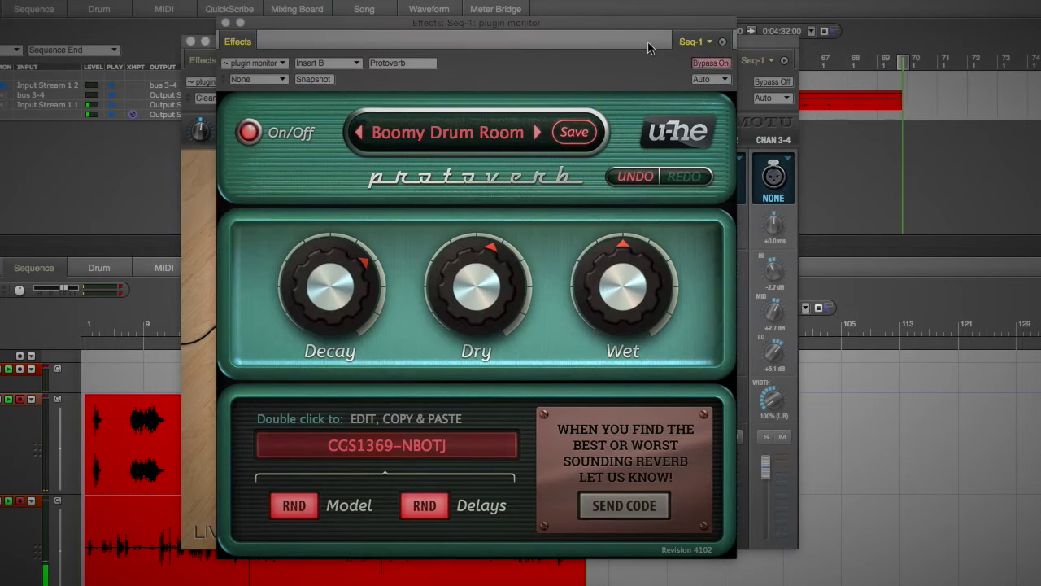
left_click(191, 41)
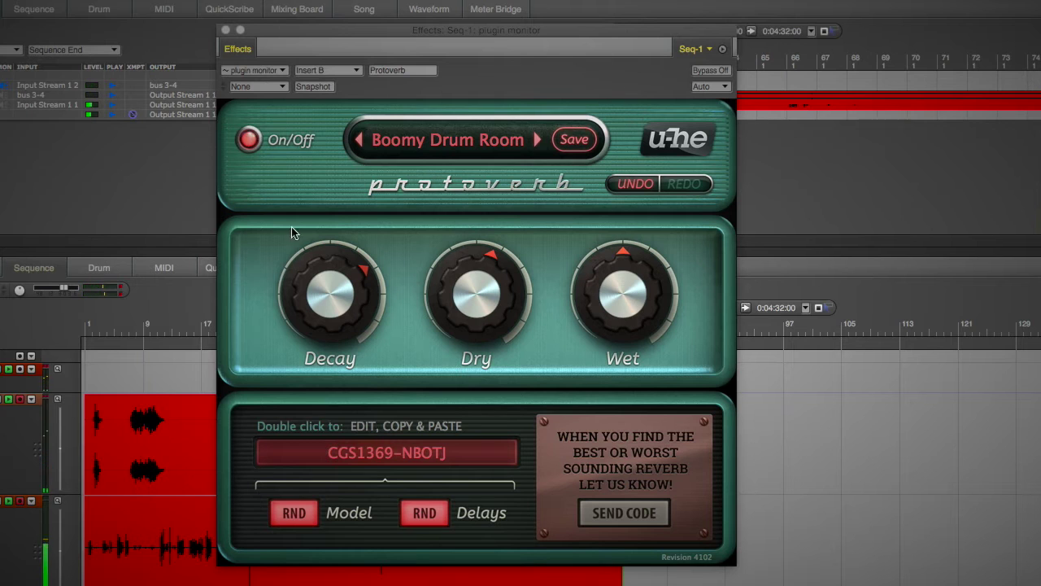
left_click(453, 151)
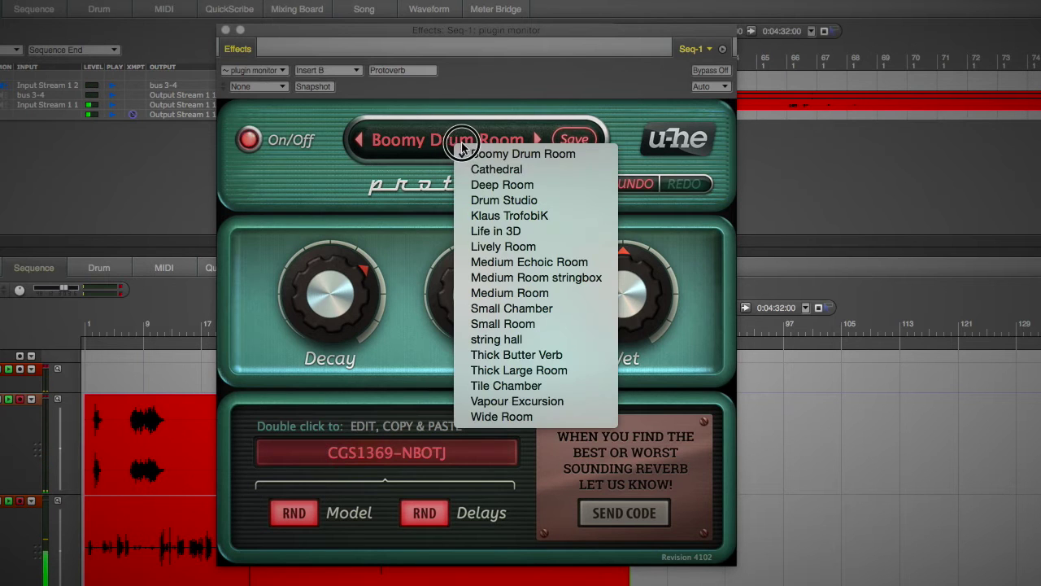
left_click(460, 149)
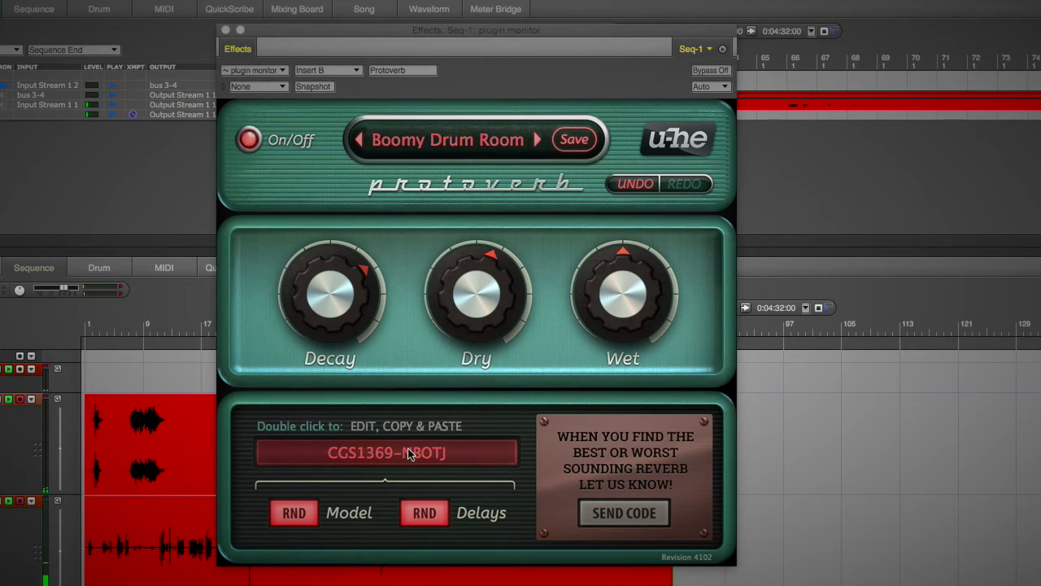
Step: Reroll Protoverb's reverb model four times with RND Model
left_click(294, 513)
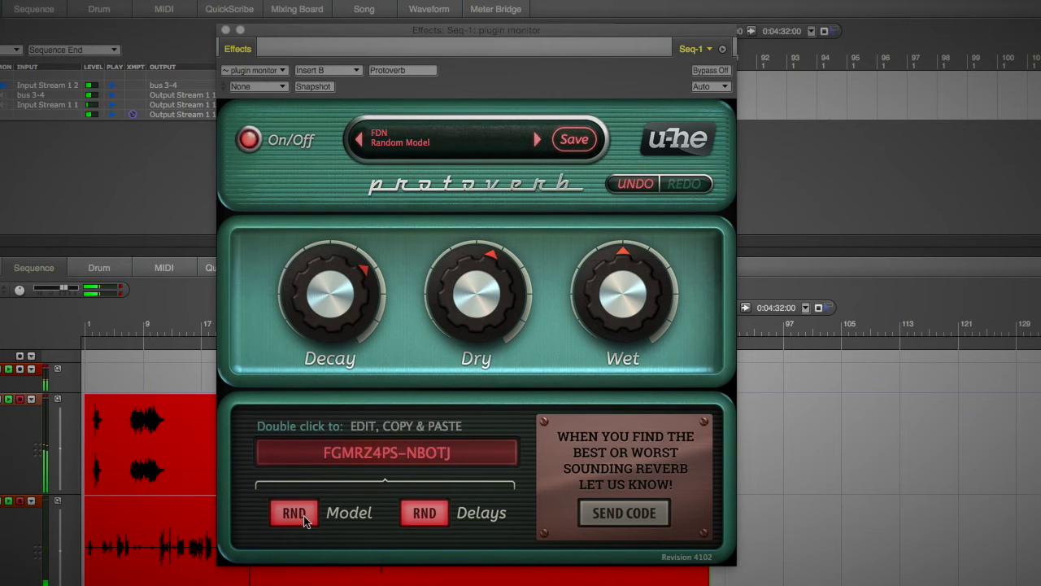
left_click(305, 521)
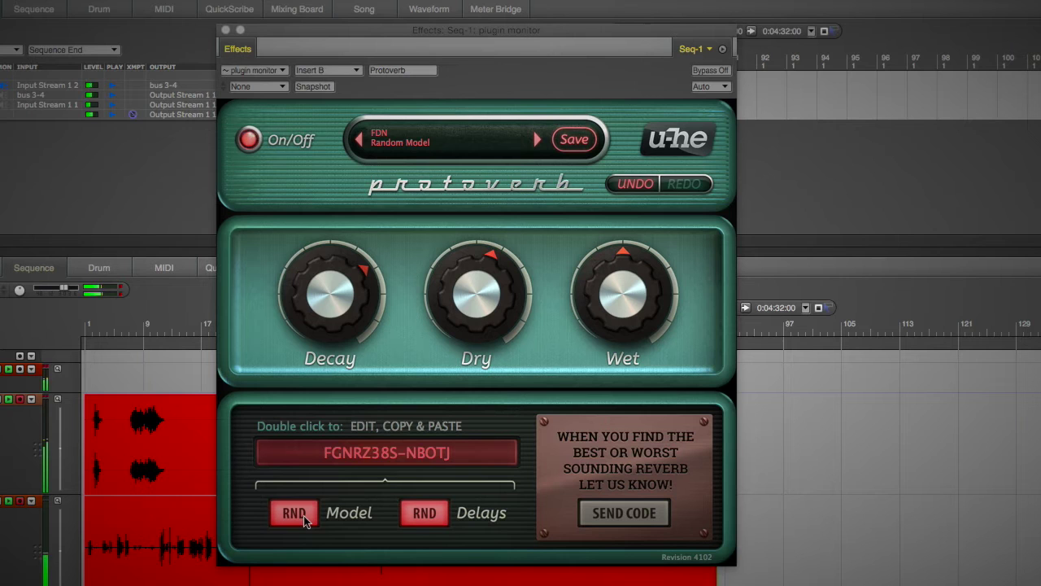
left_click(306, 521)
left_click(302, 517)
Step: Reroll the delays with RND Delays until the code reads BTNR1YPS-WZ1C6C4
left_click(422, 519)
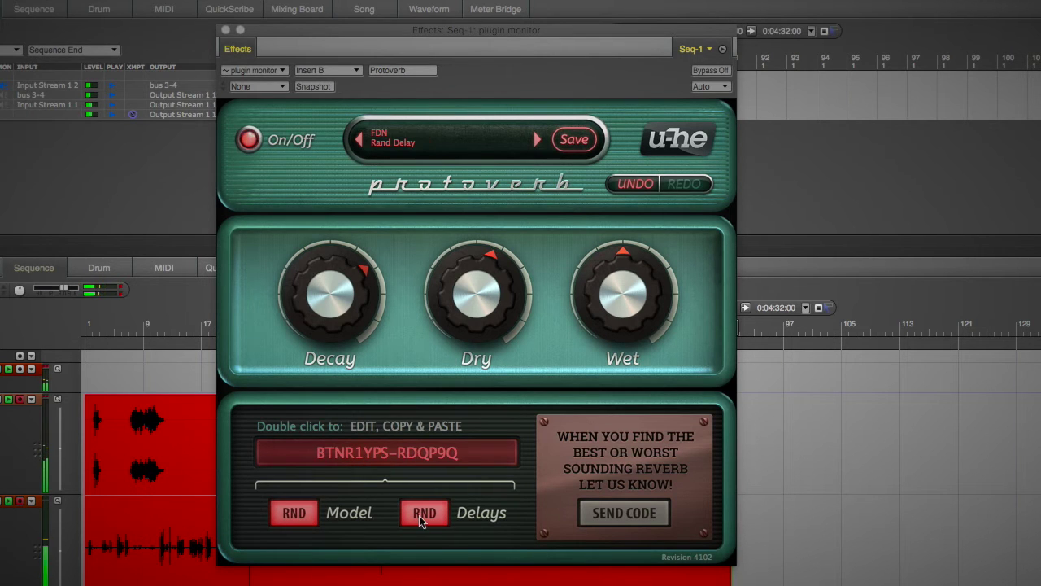
left_click(422, 519)
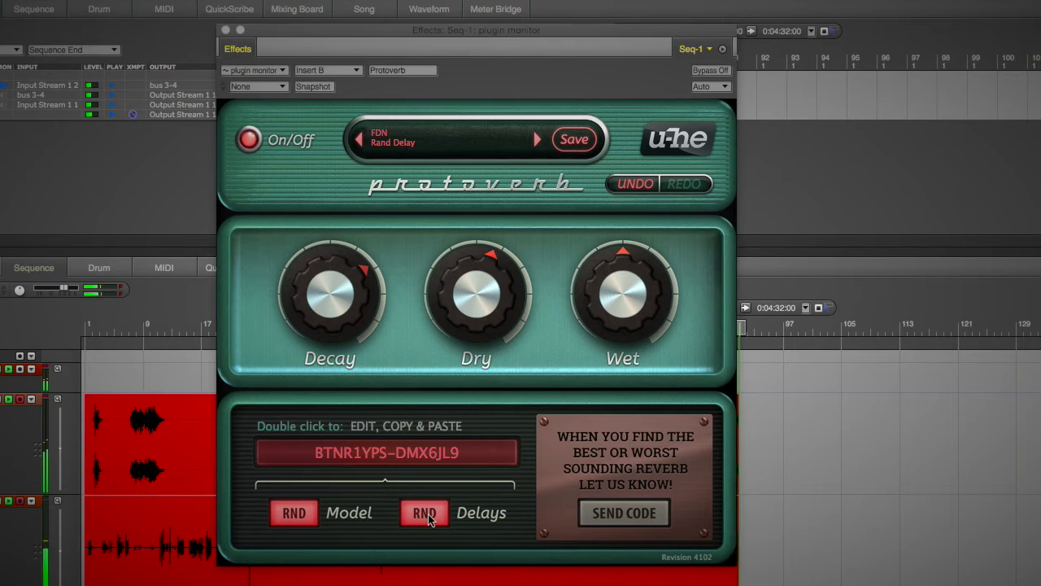
left_click(428, 519)
left_click(426, 516)
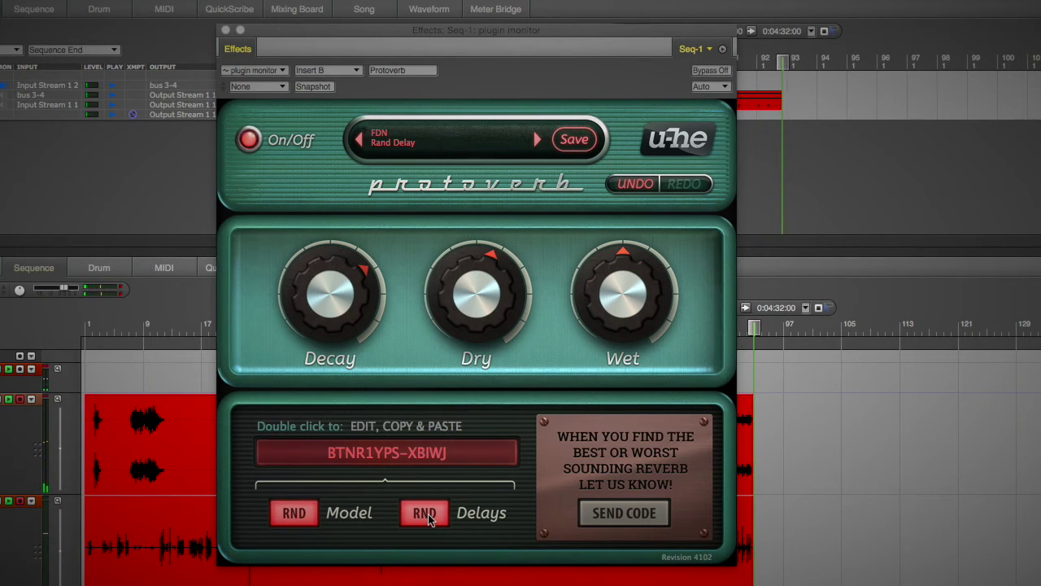
left_click(425, 517)
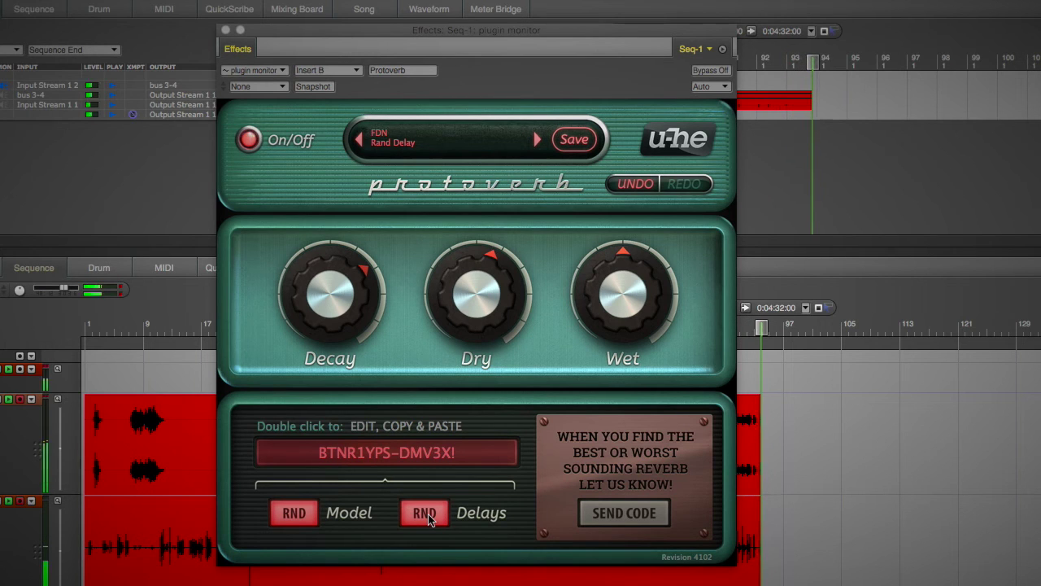
left_click(429, 515)
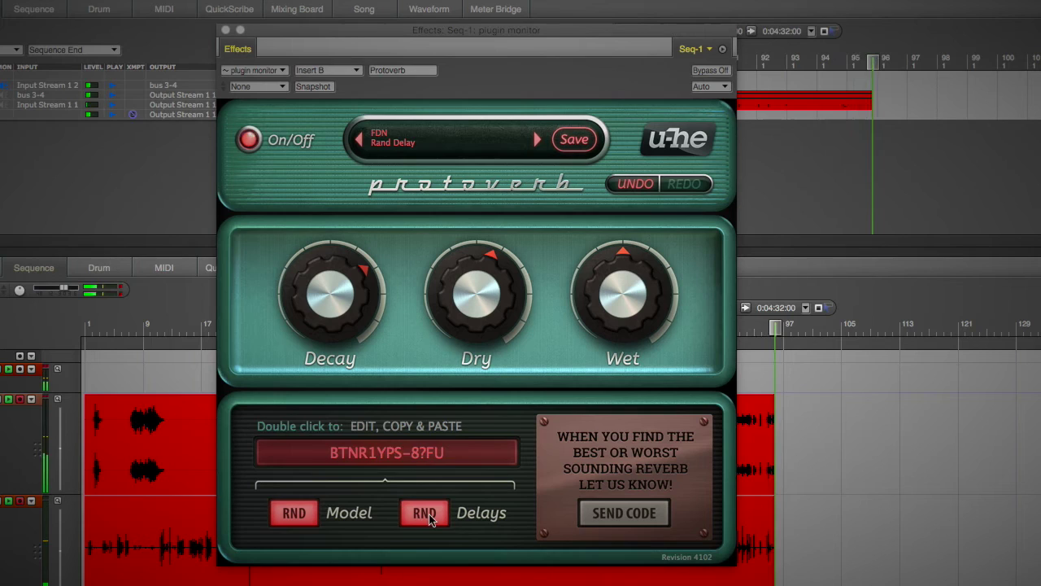
left_click(428, 514)
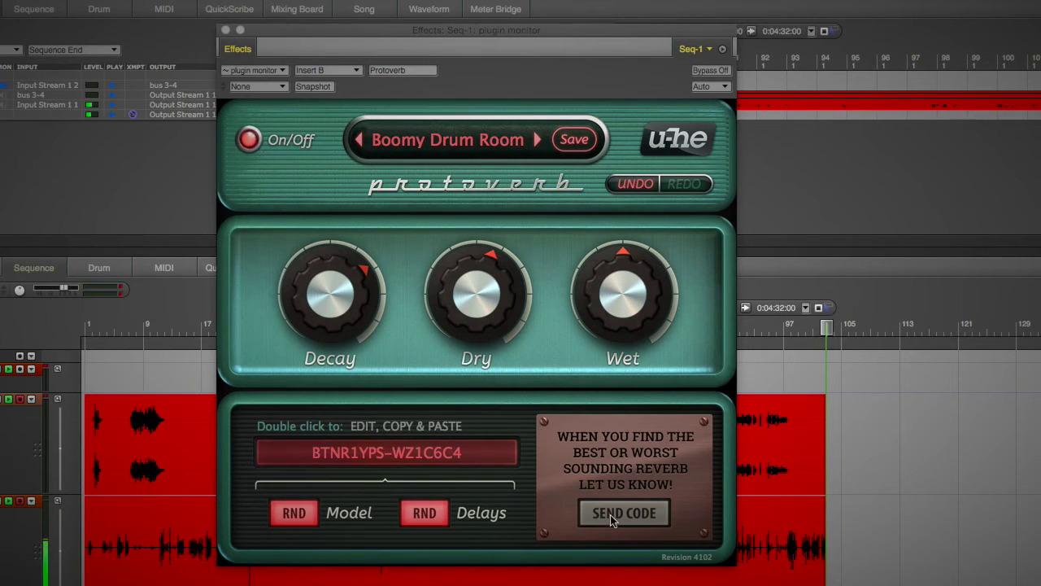
left_click(608, 515)
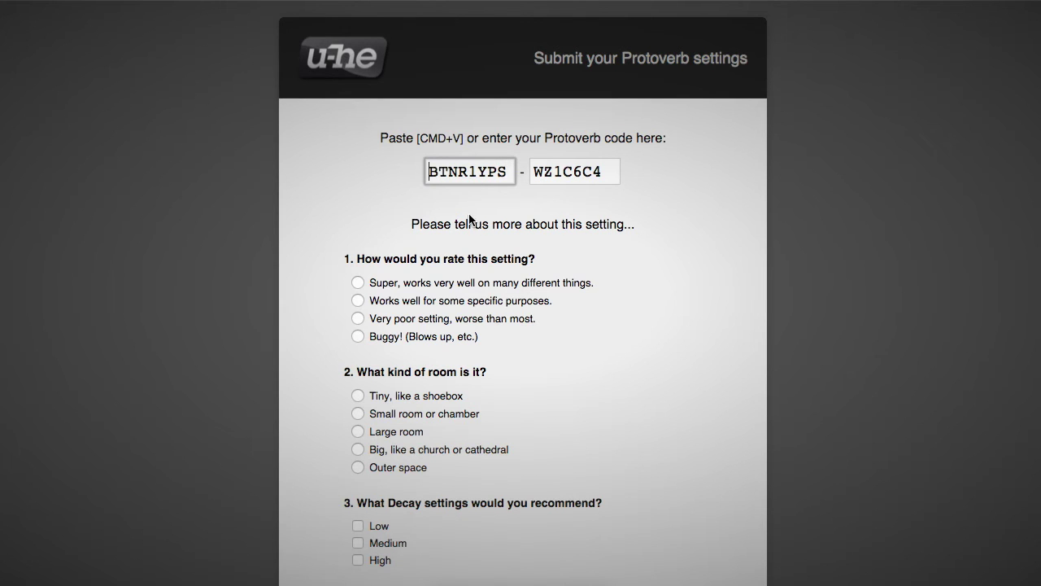
key("super+Tab")
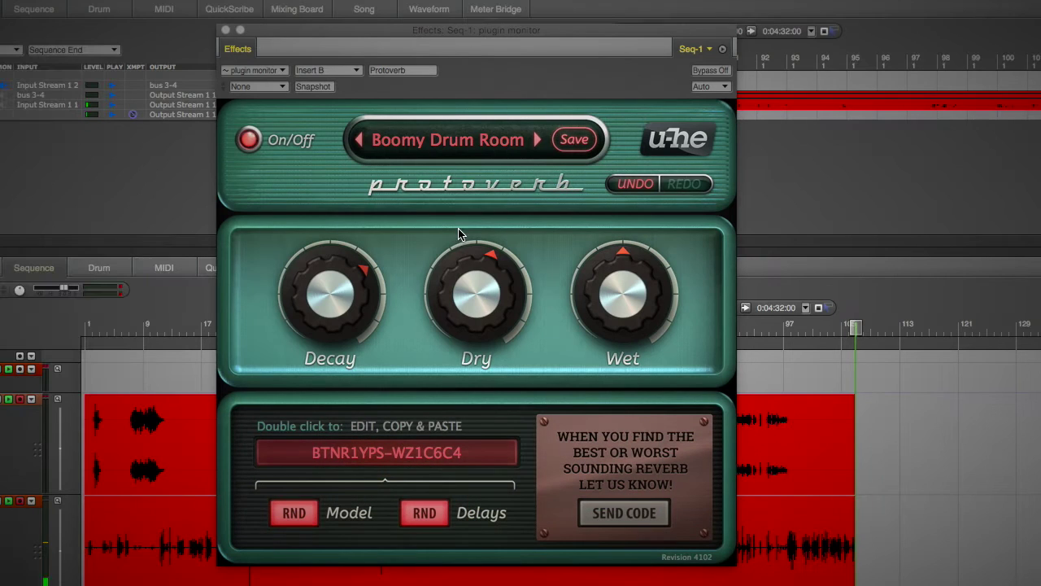
double_click(383, 457)
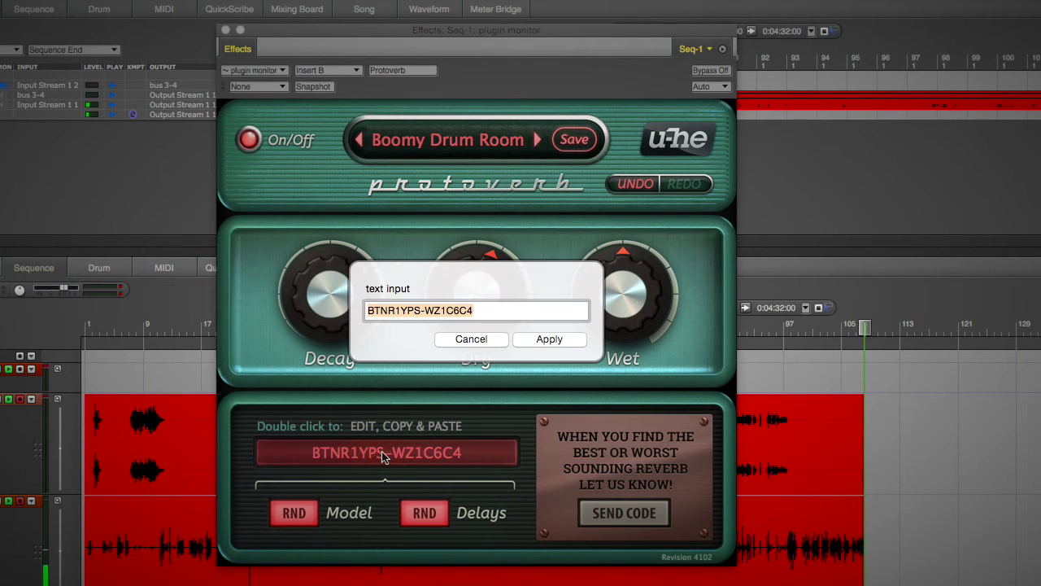
left_click(464, 340)
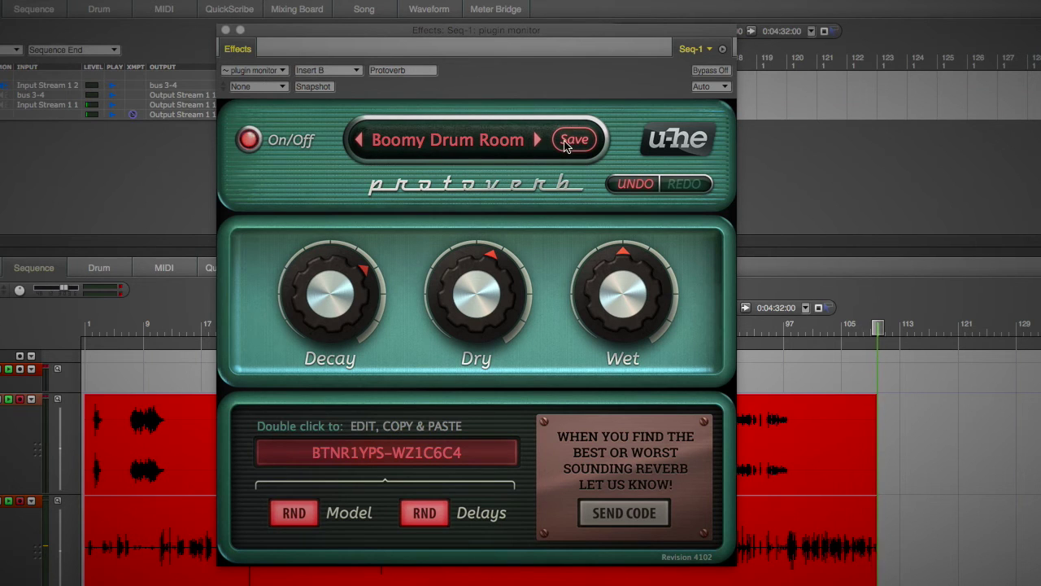
key("super+Tab")
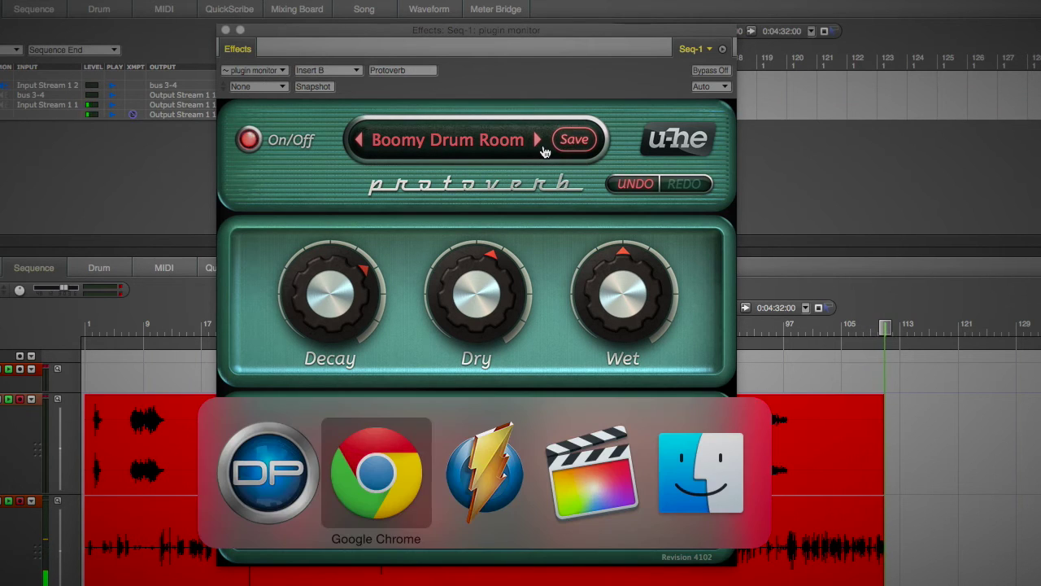
Step: Scroll through the Protoverb settings questionnaire in Chrome, then return to Digital Performer
scroll(531, 279, "down", 6)
scroll(529, 279, "up", 6)
scroll(527, 279, "down", 7)
scroll(527, 279, "up", 1)
scroll(513, 343, "up", 6)
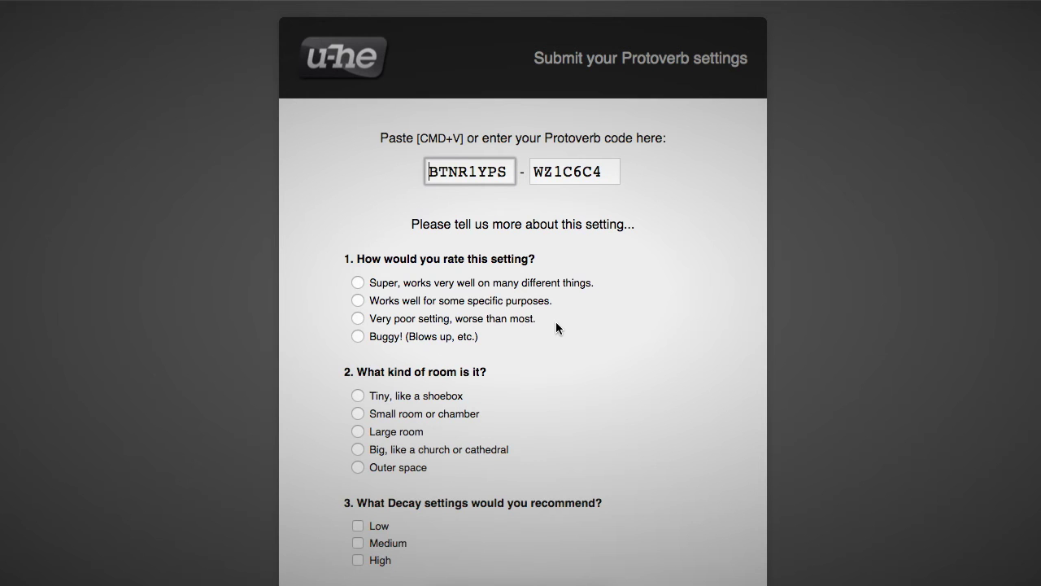
key("super+Tab")
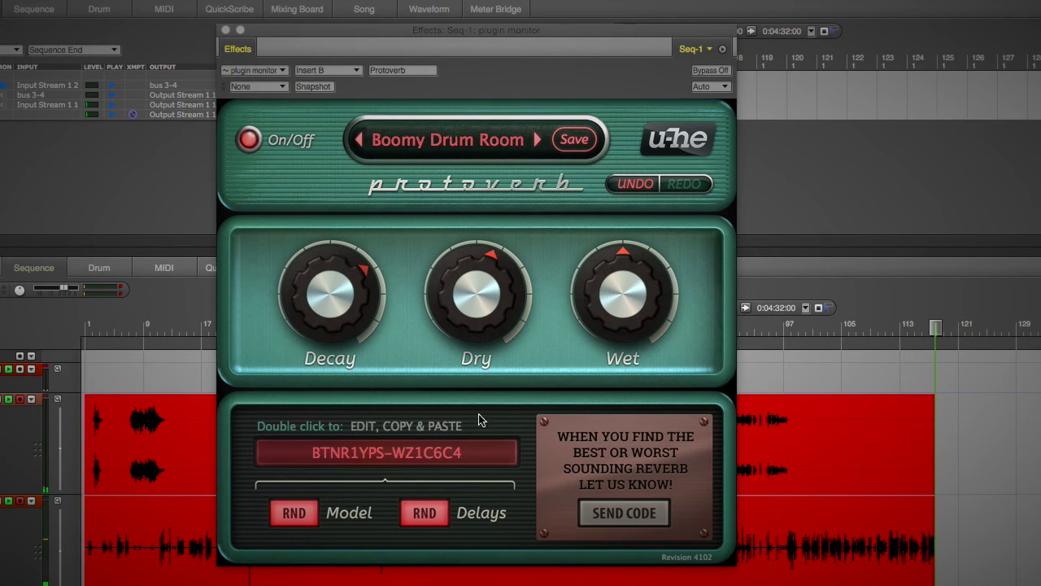
Step: Roll three more random reverb models, then load the Cathedral preset (code FIS1370-GUGWRLP)
left_click(303, 512)
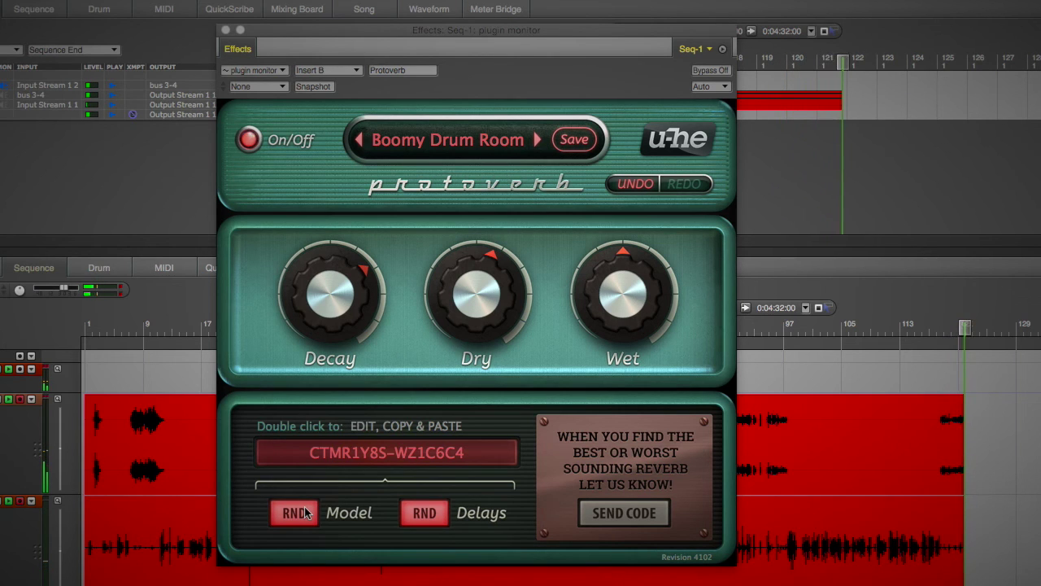
left_click(305, 513)
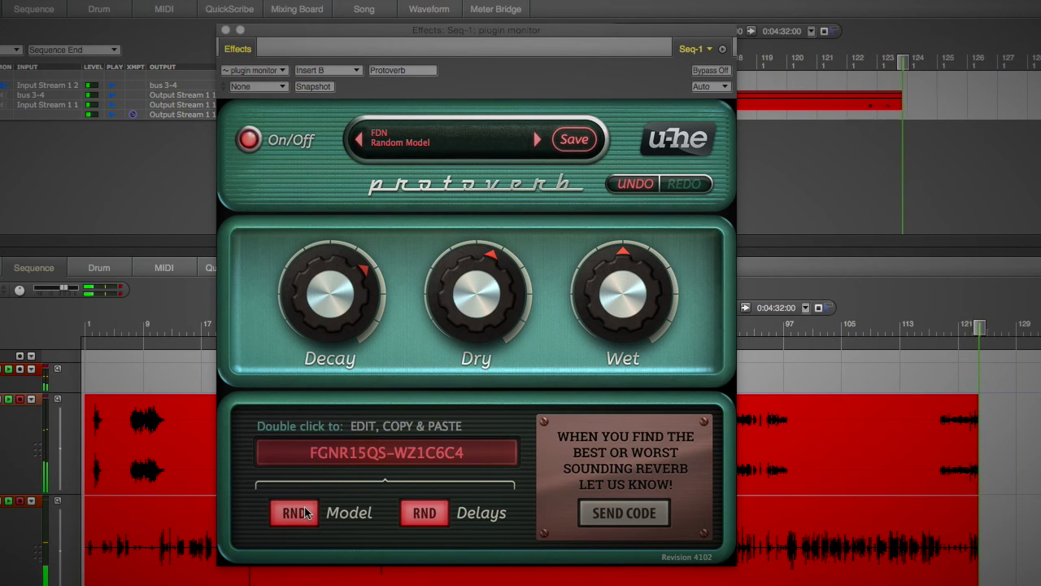
left_click(313, 515)
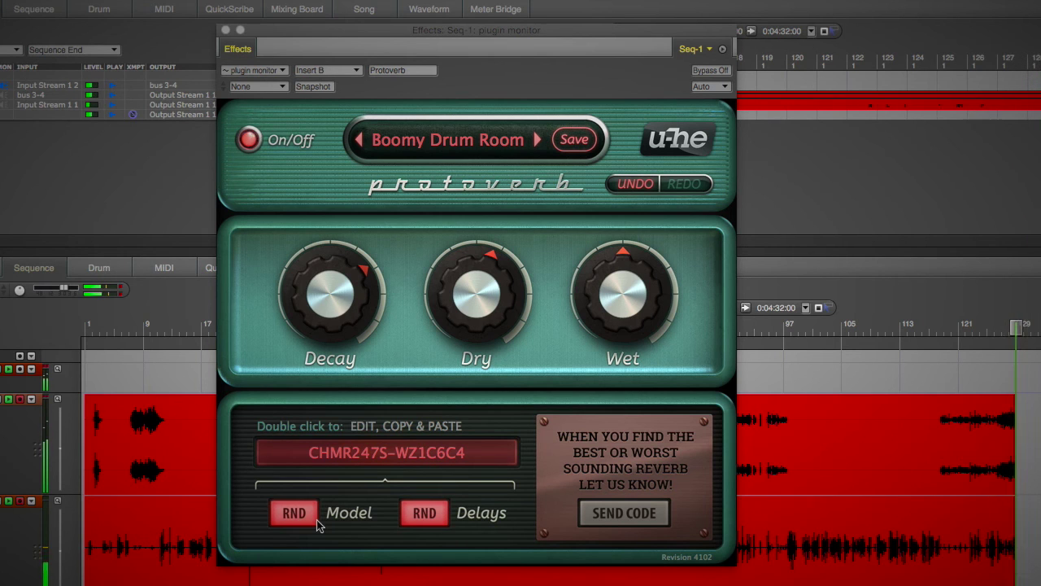
left_click(535, 141)
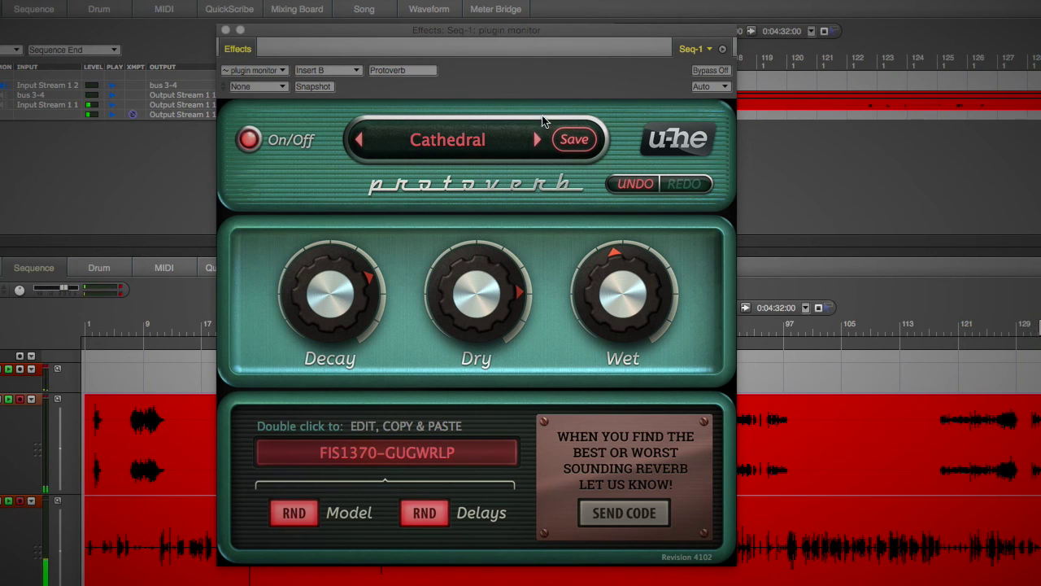
left_click_drag(514, 31, 526, 32)
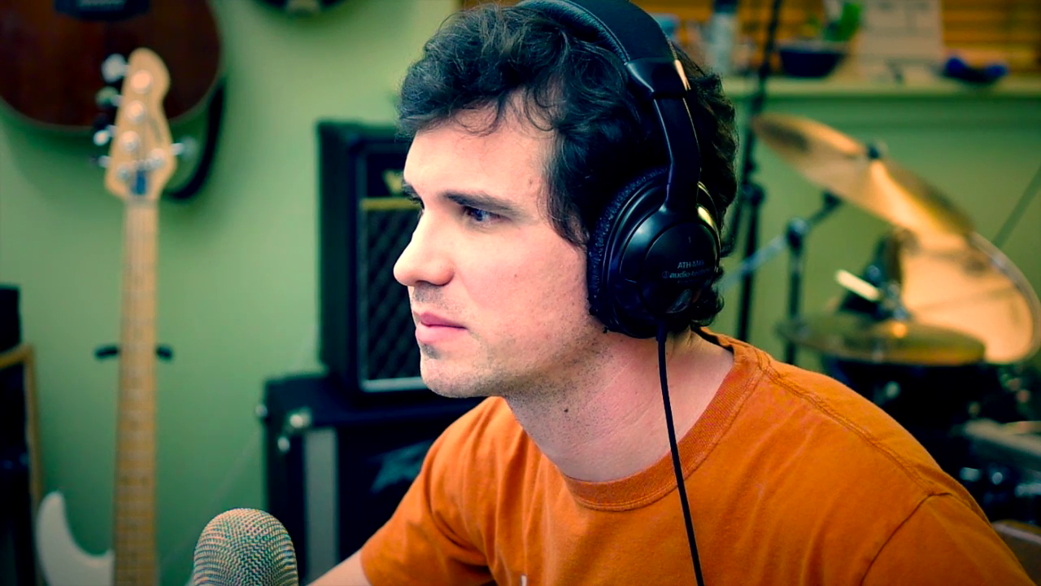